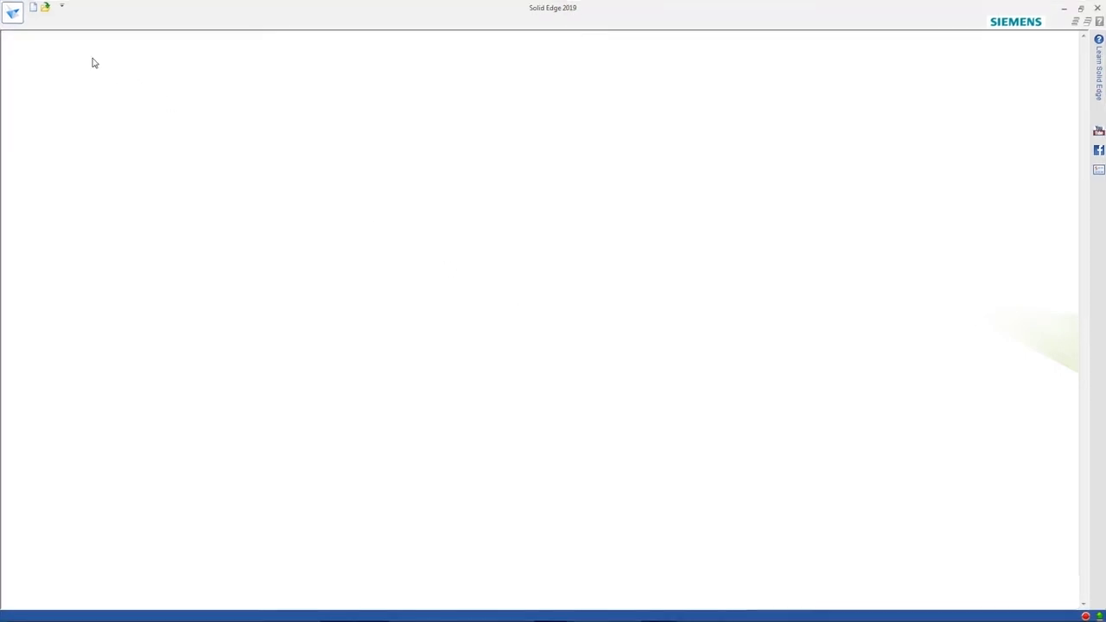
Browse with the file type set to Assembly documents (*.asm) and enter the Try It folder
left_click(14, 13)
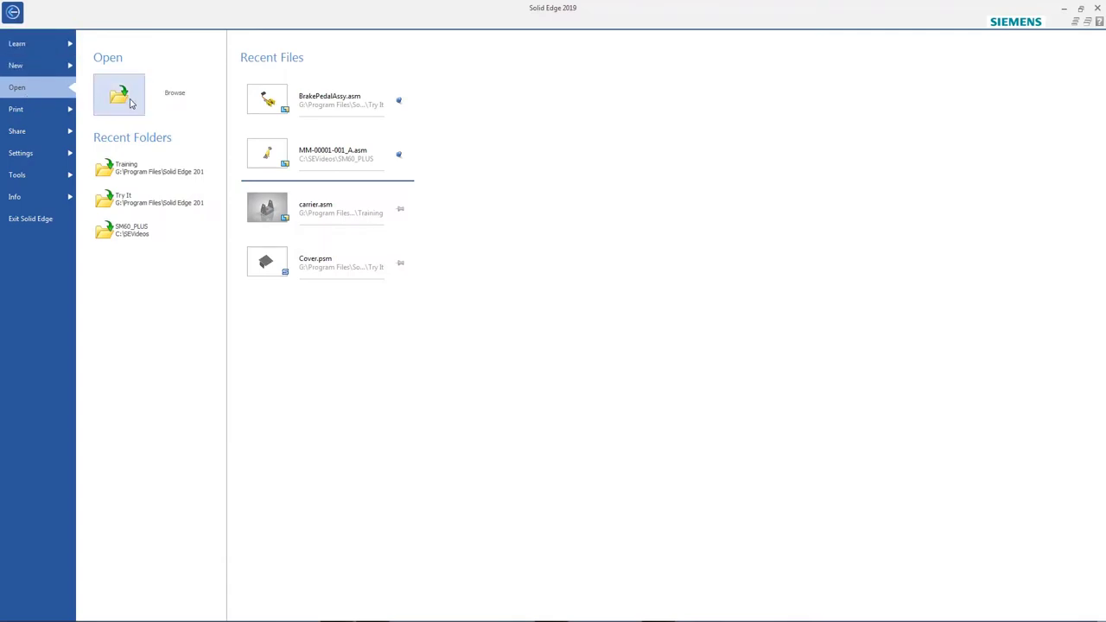
left_click(129, 99)
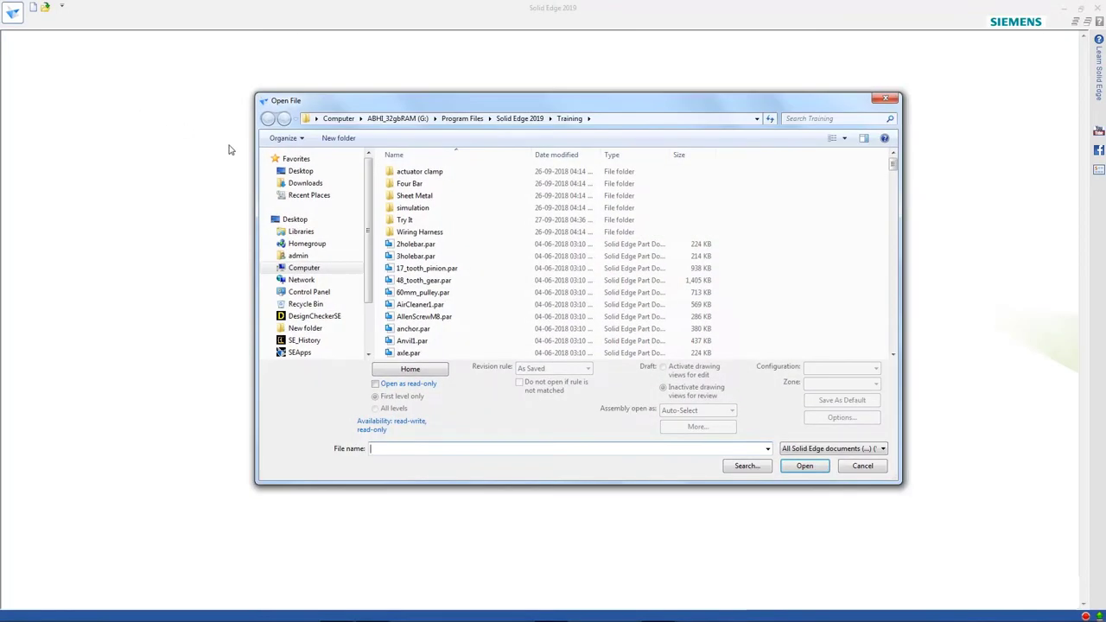
left_click(789, 452)
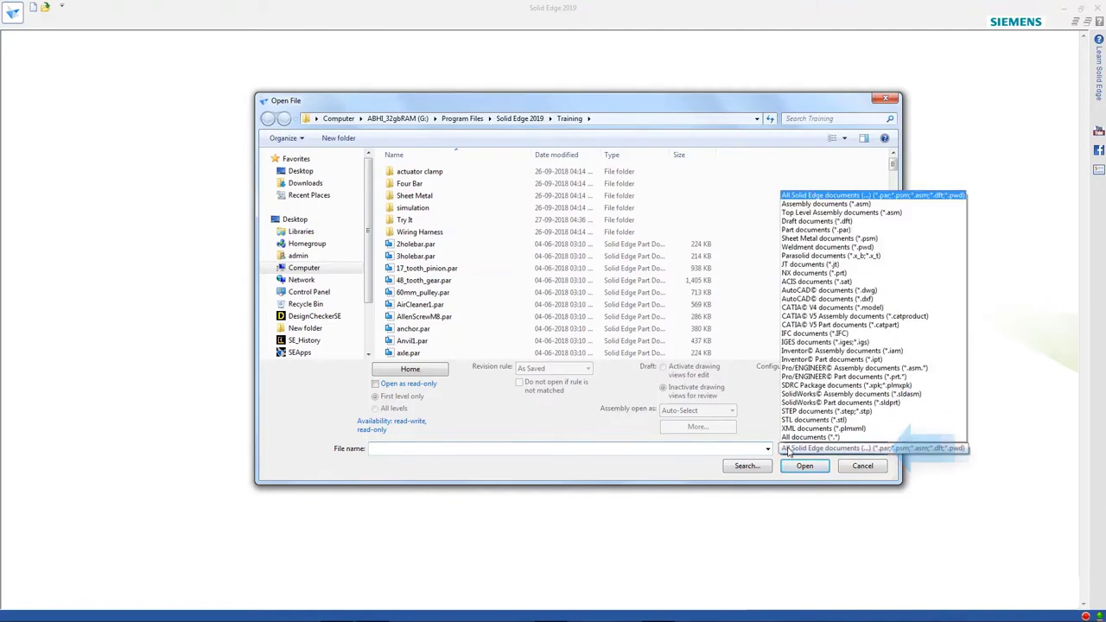
left_click(810, 209)
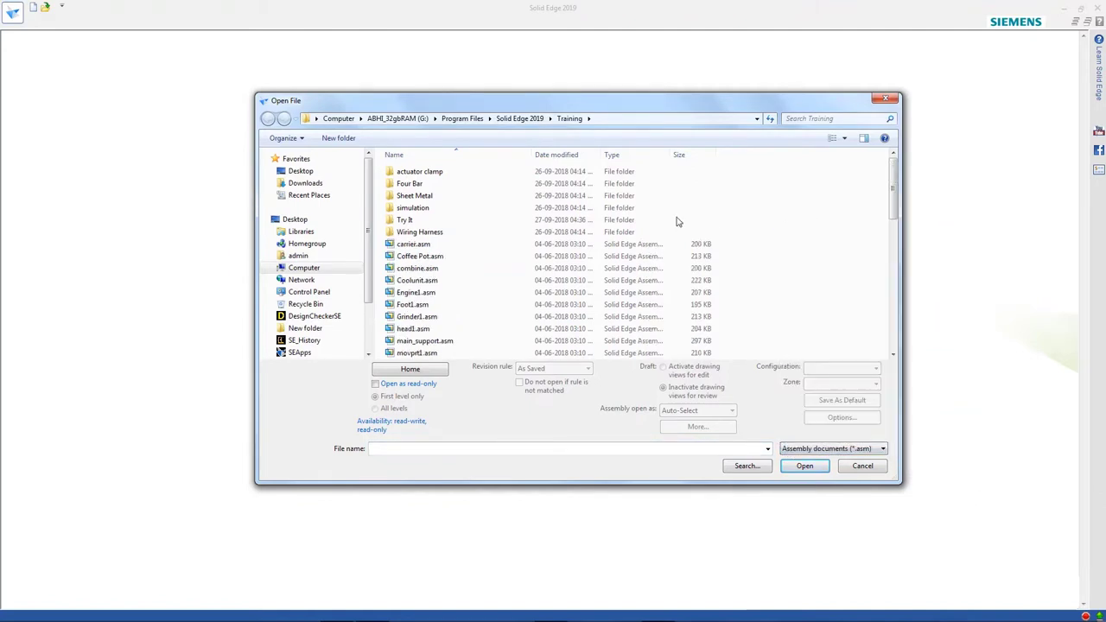
double_click(428, 221)
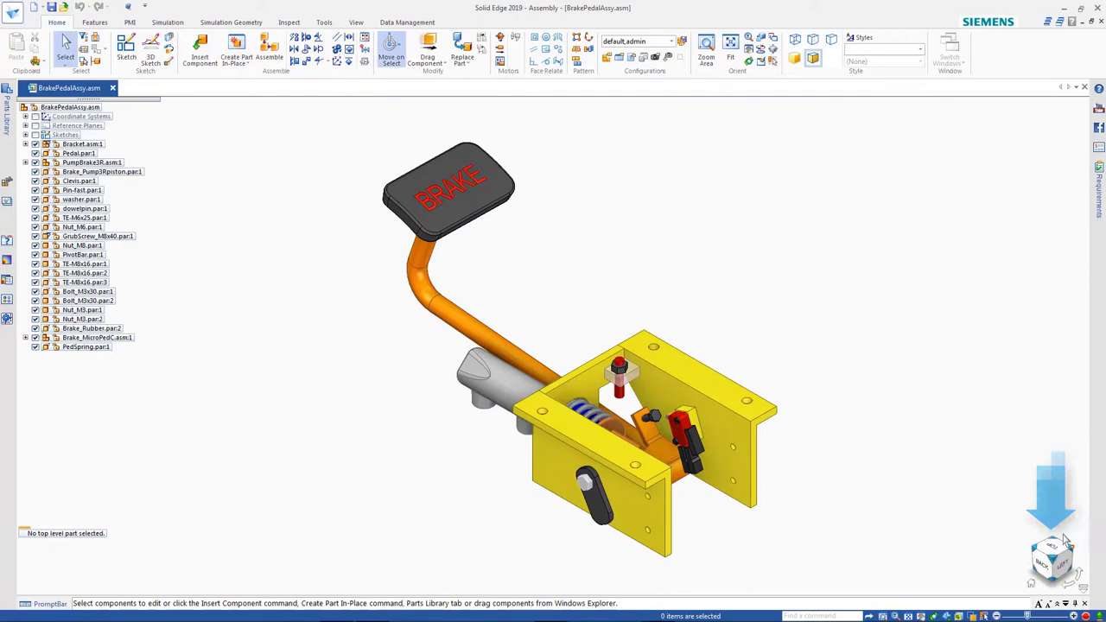
Turn the assembly to its other side with the view cube and launch KeyShot Render from Tools
left_click(1071, 553)
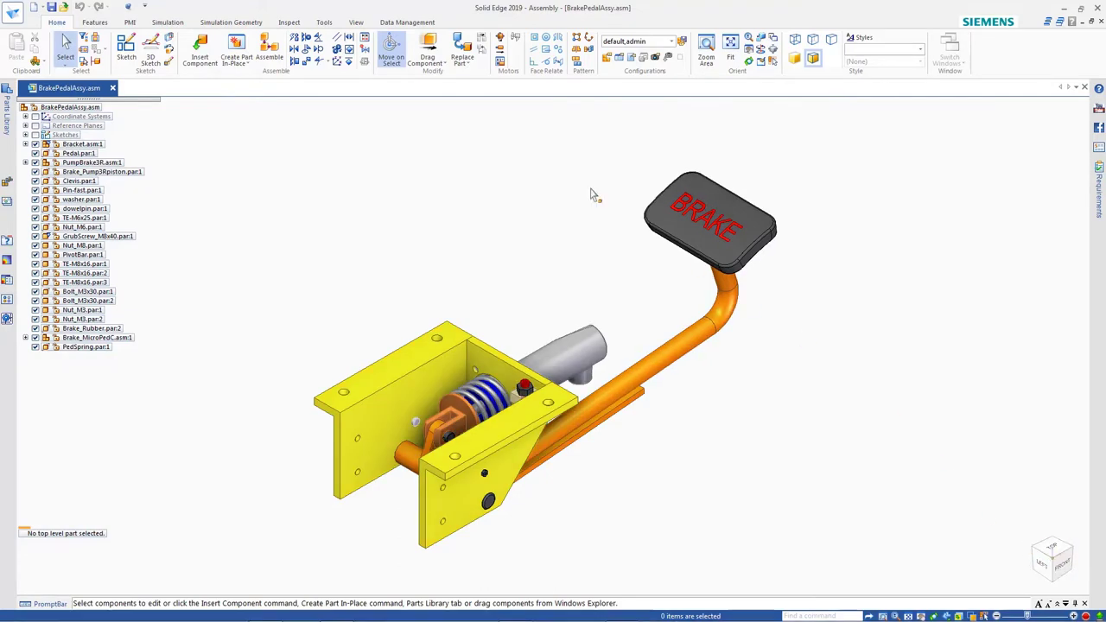
left_click(326, 23)
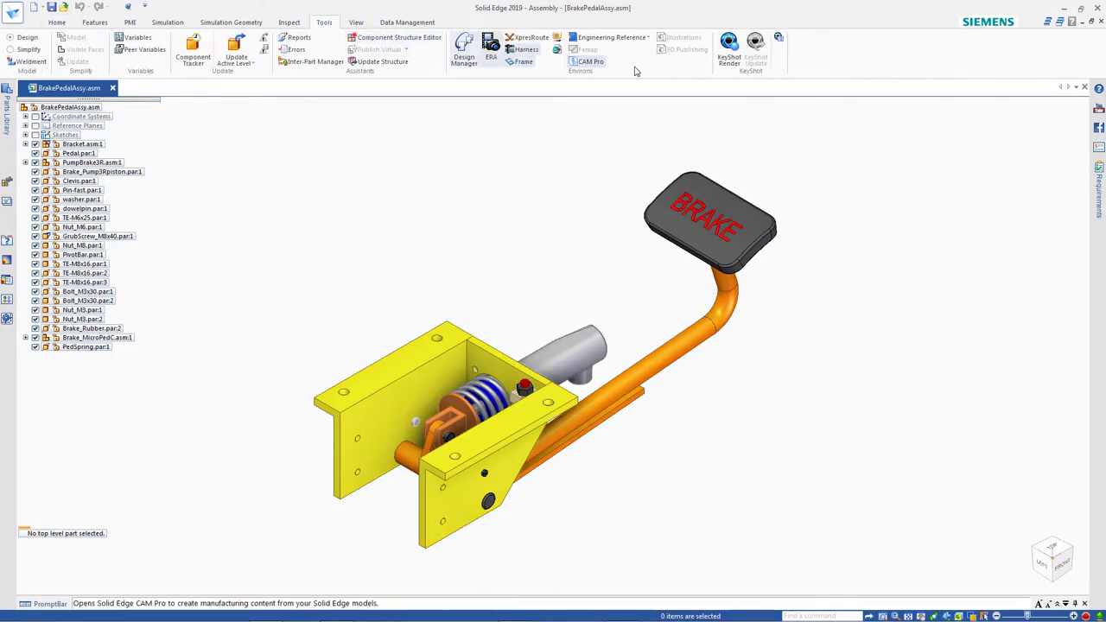
left_click(727, 52)
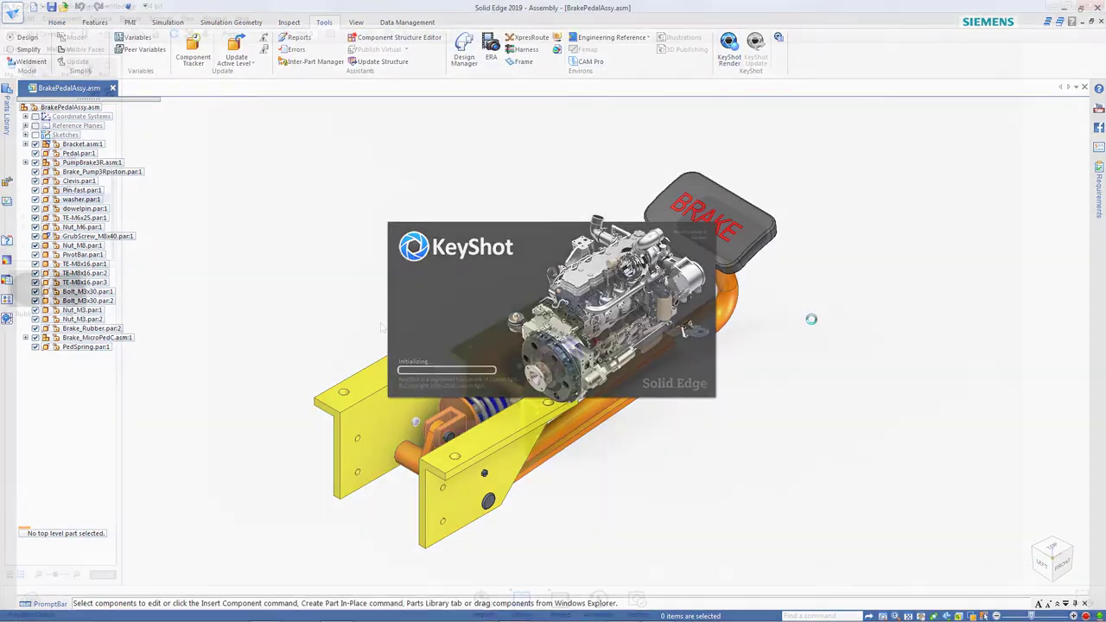
Toggle the KeyShot window to full-screen mode with the F key
key("f")
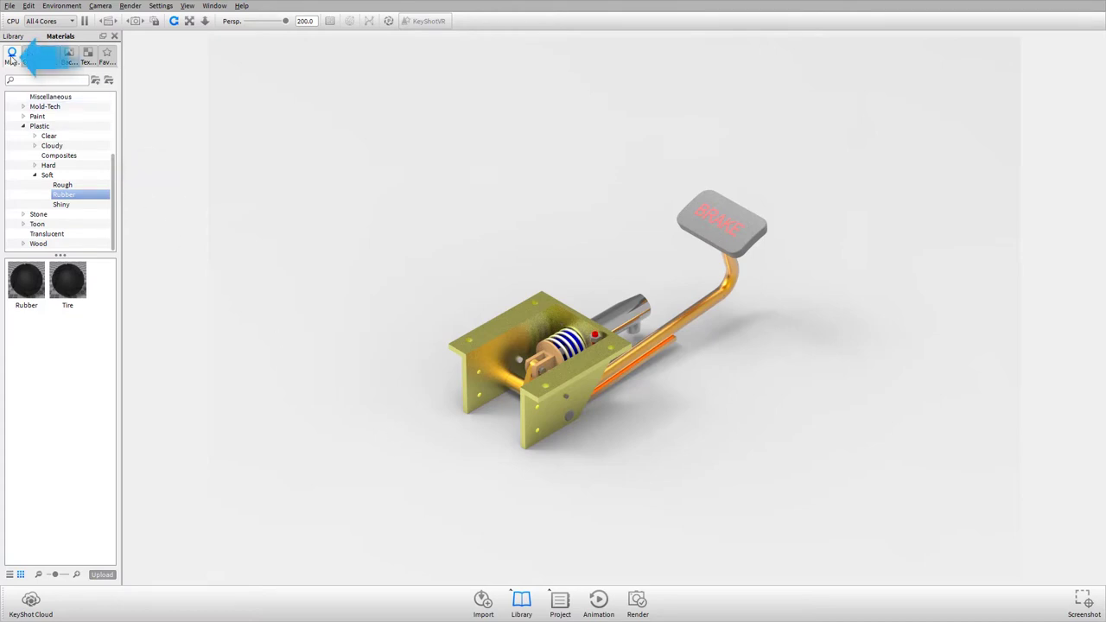
Apply Steel Basic to both bracket plates and Steel Polished to the part inside the bracket
scroll(29, 148, "up", 6)
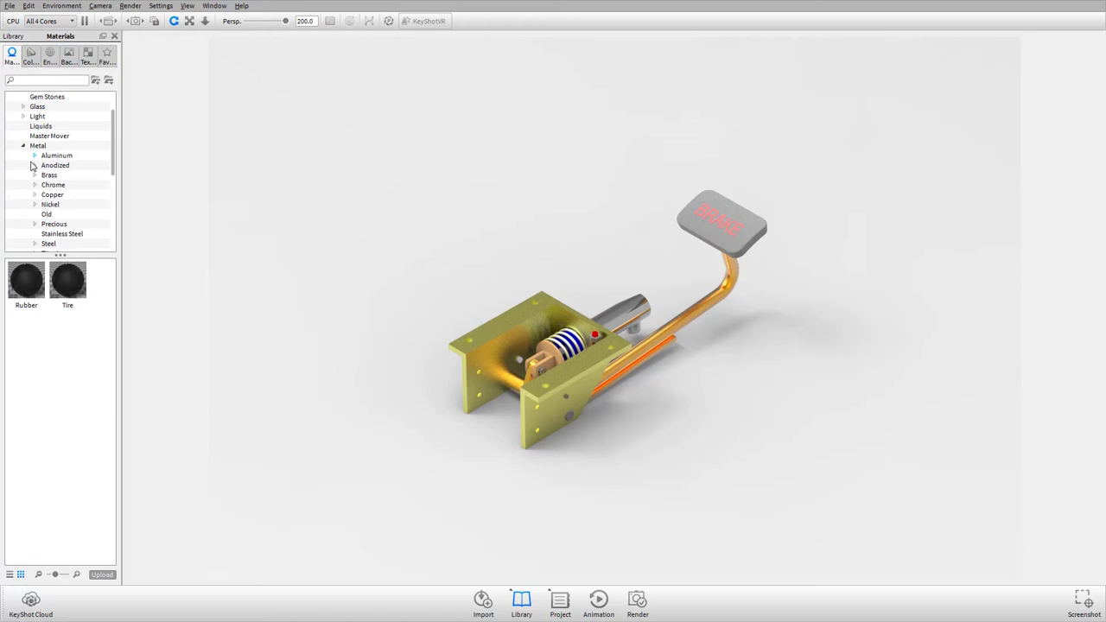
left_click(35, 243)
scroll(45, 207, "down", 2)
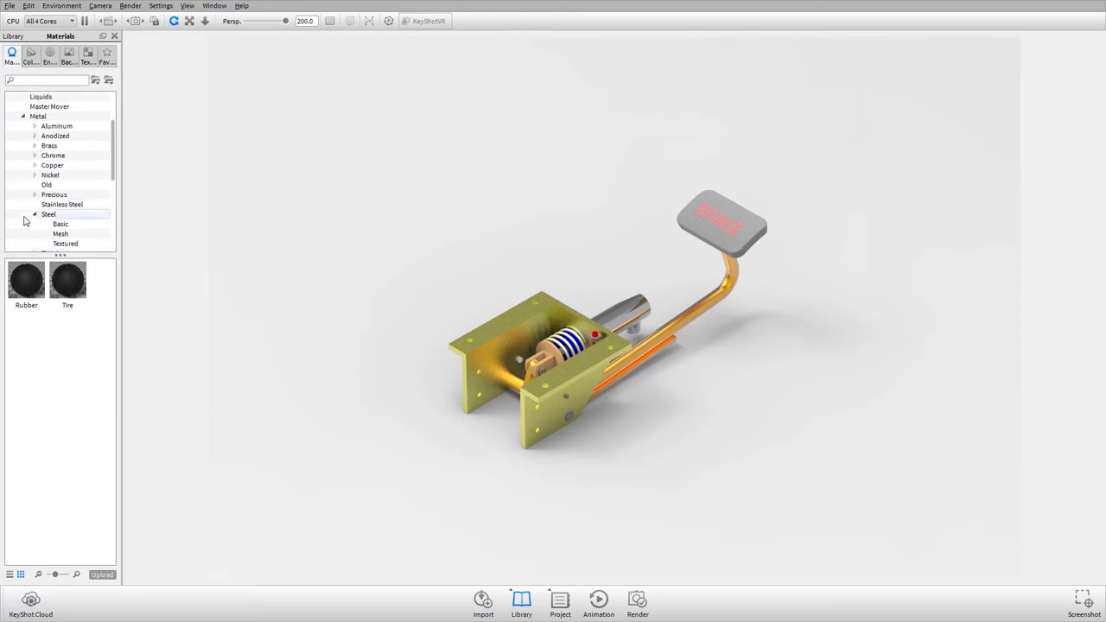
left_click(60, 195)
left_click_drag(26, 279, 495, 321)
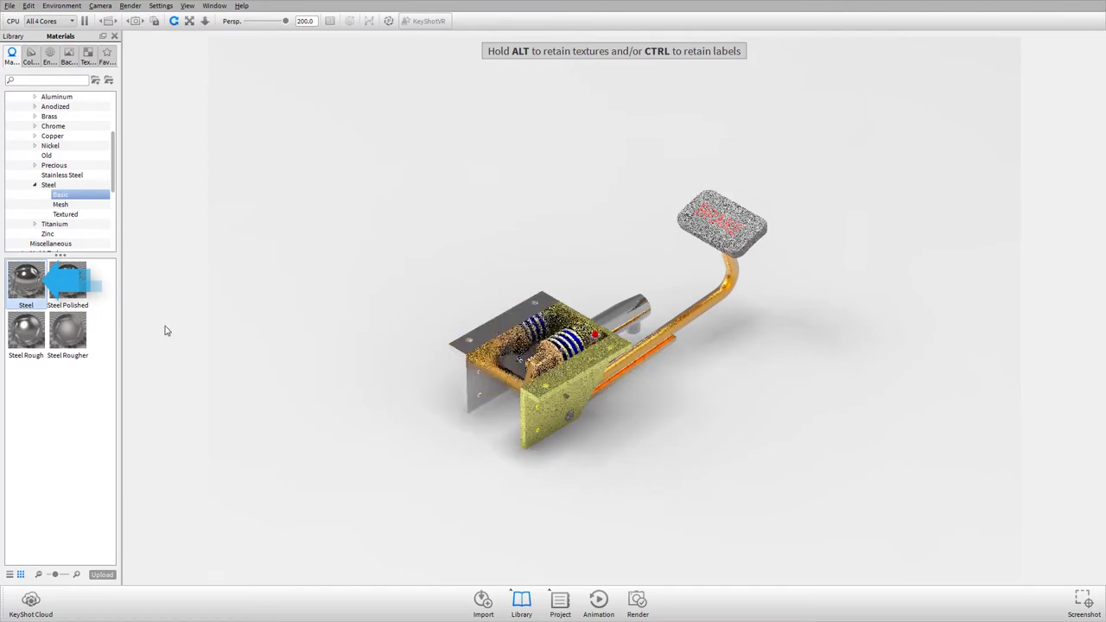
left_click_drag(26, 291, 559, 381)
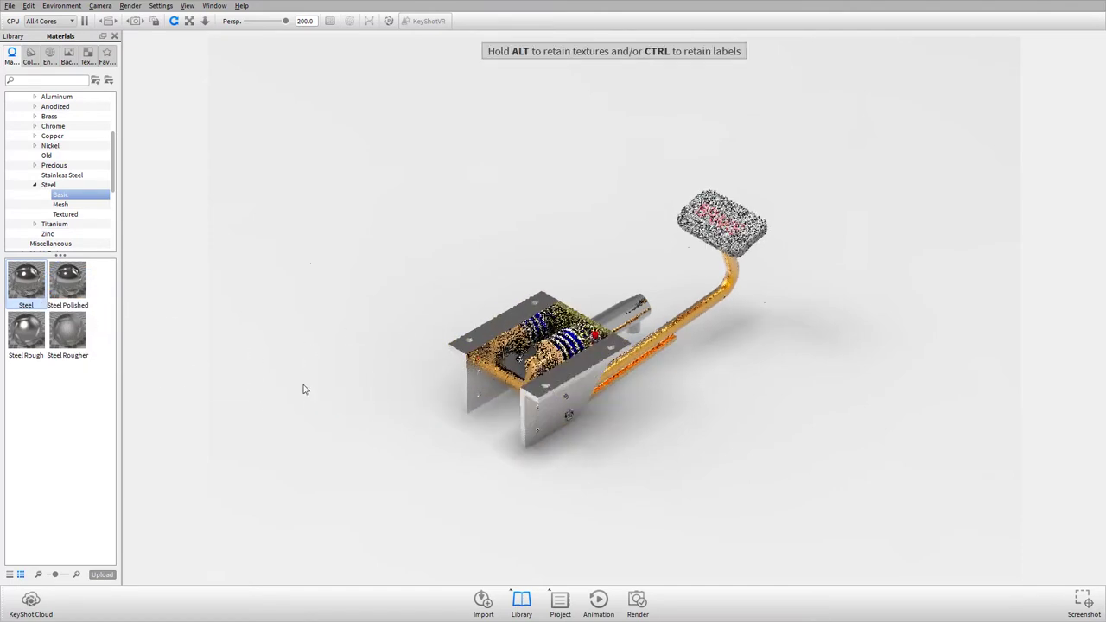
left_click(68, 281)
left_click_drag(68, 281, 597, 375)
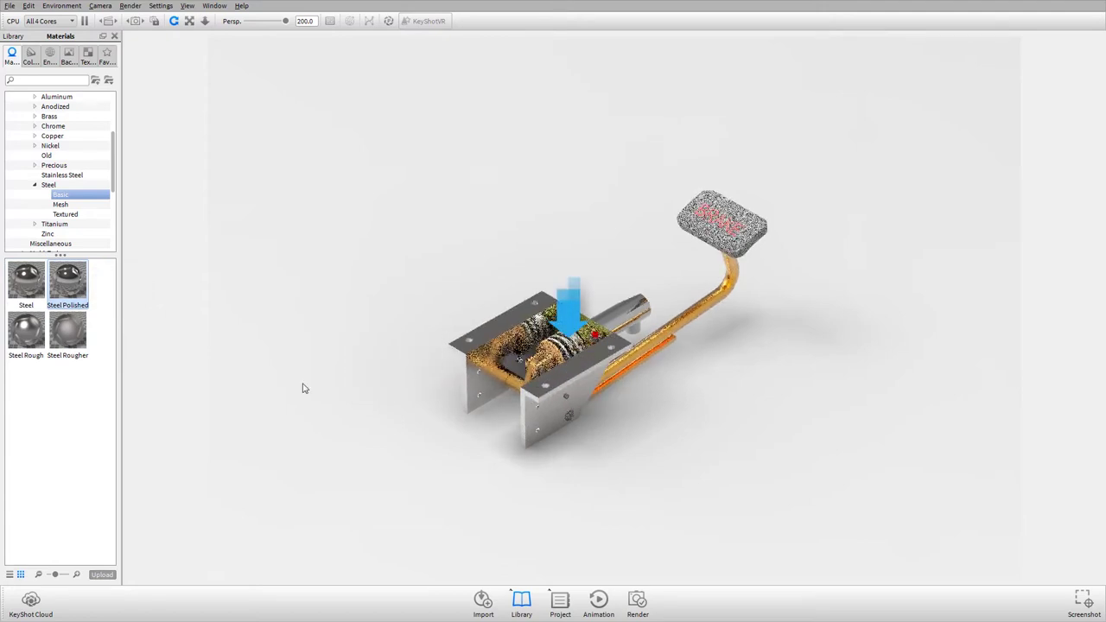
Make the pedal arm Chrome Polished and the pedal pad black Rubber
left_click(34, 126)
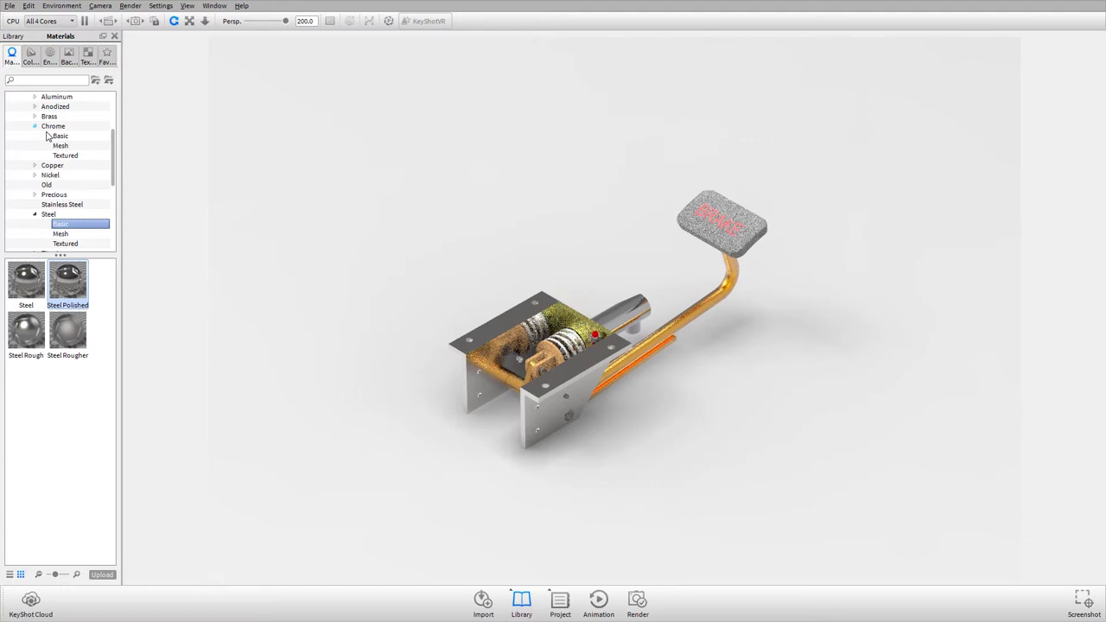
left_click(57, 136)
left_click_drag(53, 285, 711, 299)
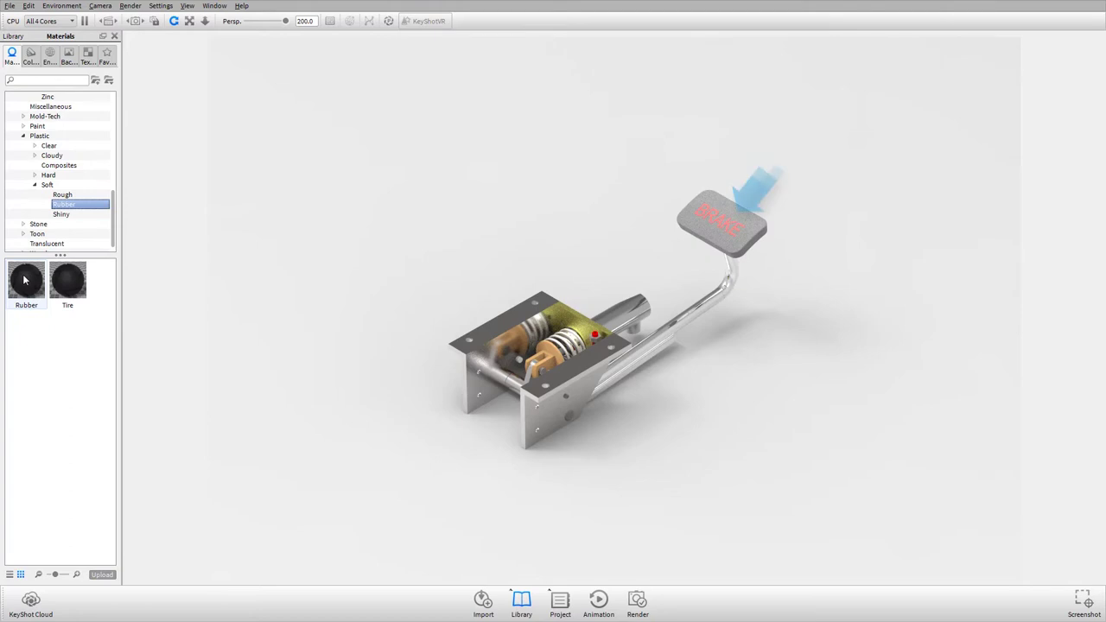
left_click_drag(25, 279, 686, 227)
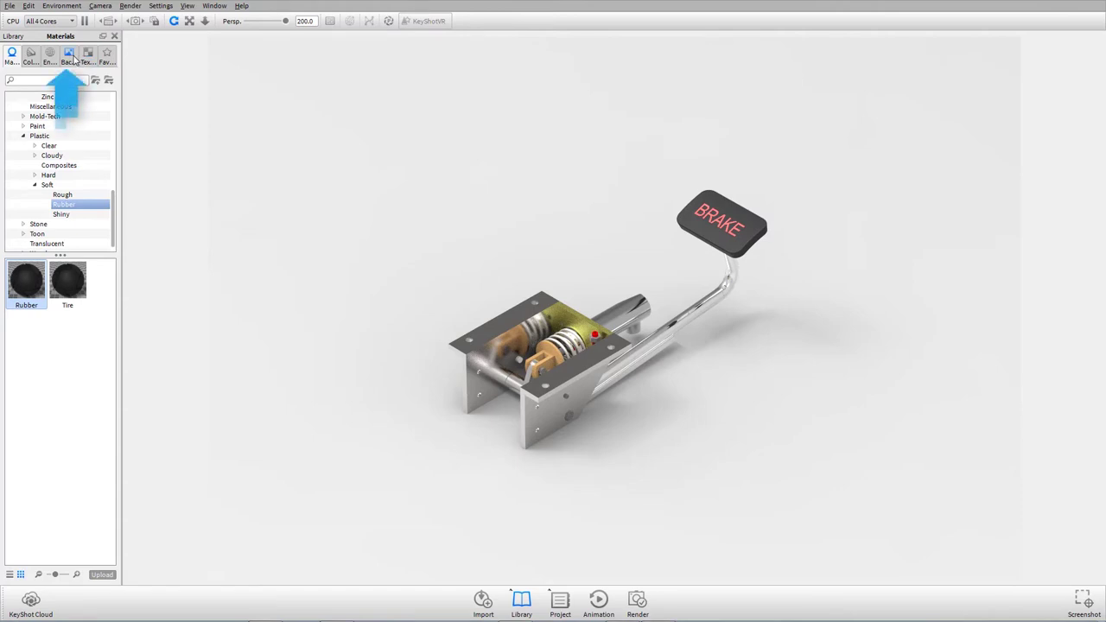
Set the second Interior > Industrial hall image as the backplate behind the brake pedal
left_click(69, 56)
double_click(26, 106)
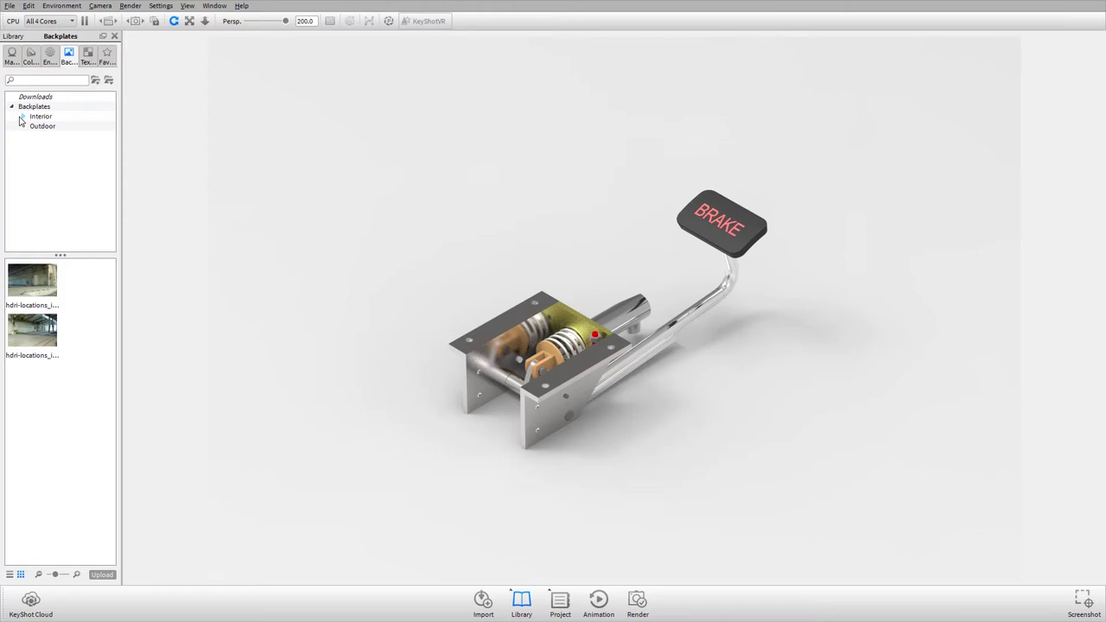
left_click(20, 116)
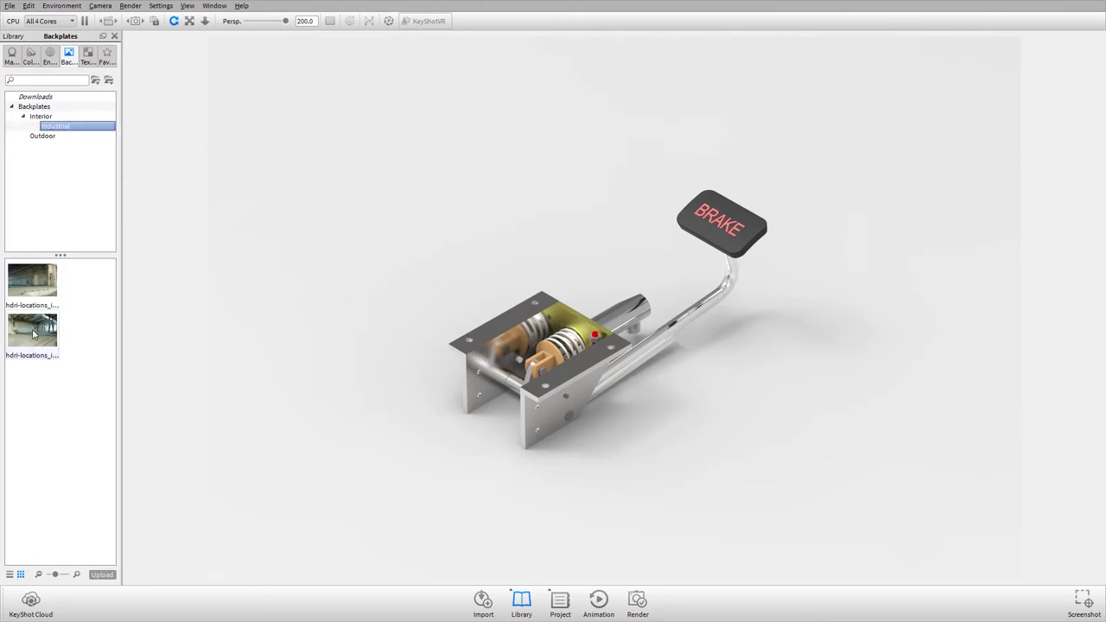
mouse_move(34, 334)
left_click_drag(33, 334, 339, 139)
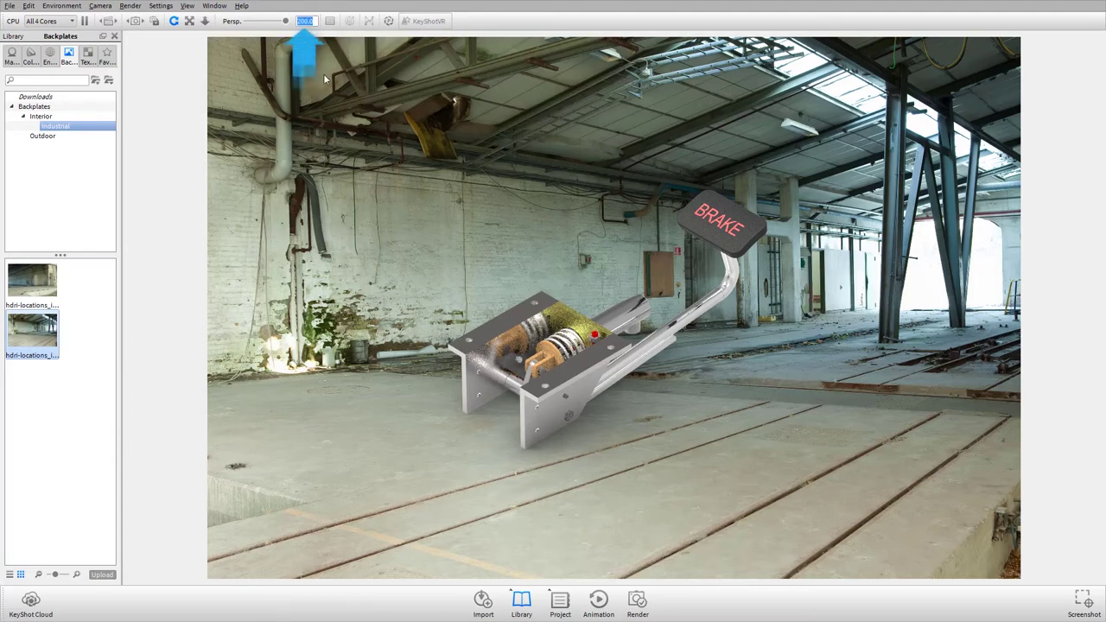
Set the perspective focal length to 20 and rotate the pedal against the warehouse backplate
key("BackSpace")
key("Return")
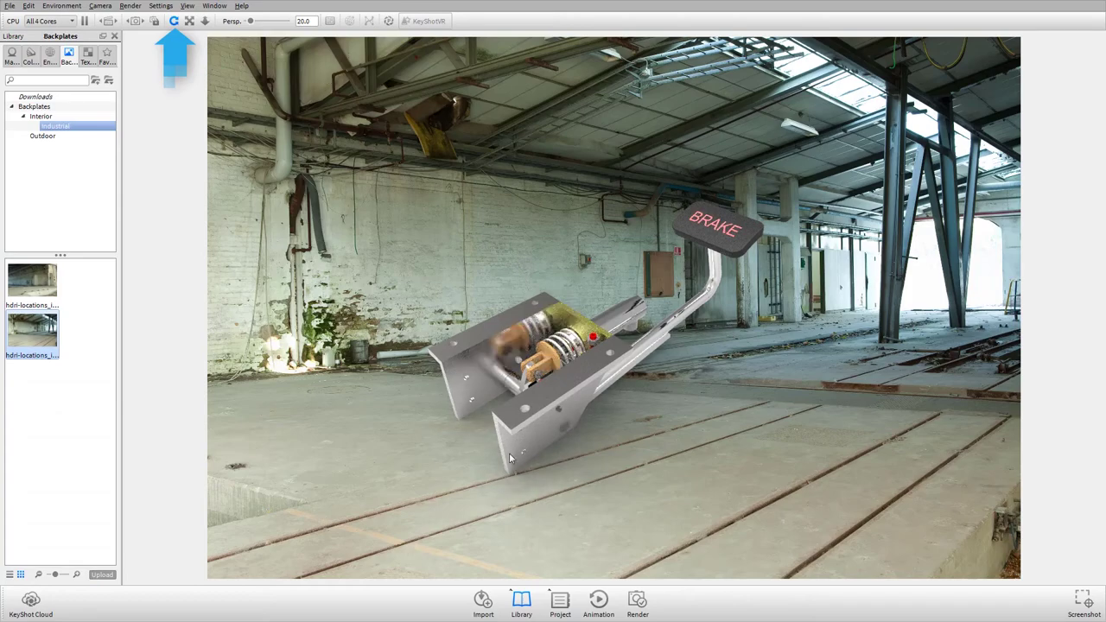
left_click_drag(510, 406, 566, 352)
scroll(548, 354, "down", 5)
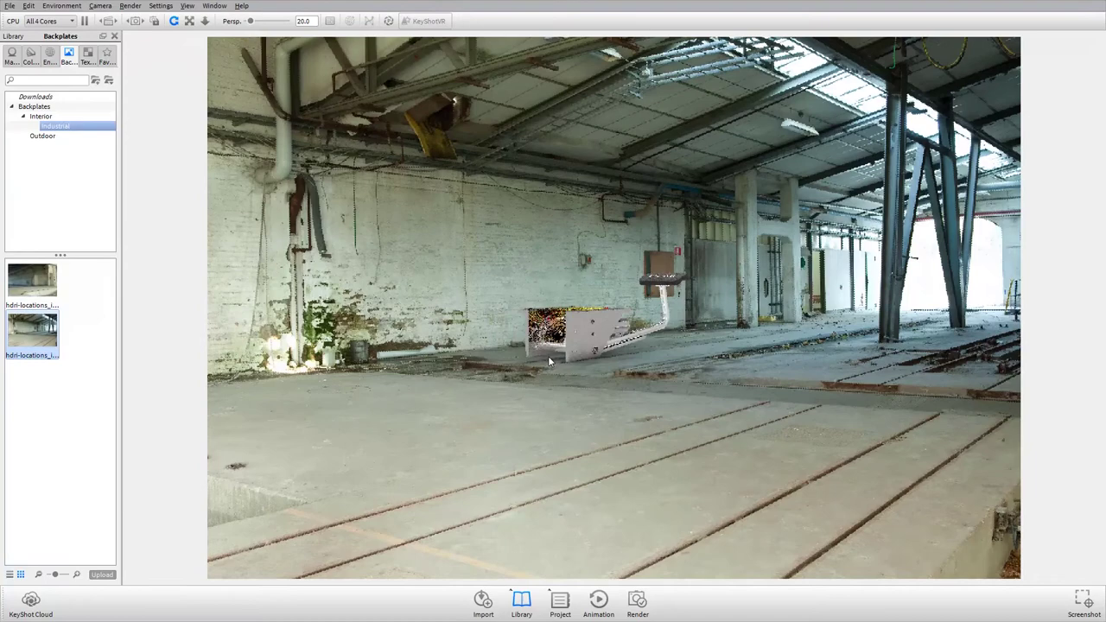
Pan and dolly the camera so the pedal sits small on the floor, aligned with the rails
middle_click_drag(563, 377, 572, 518)
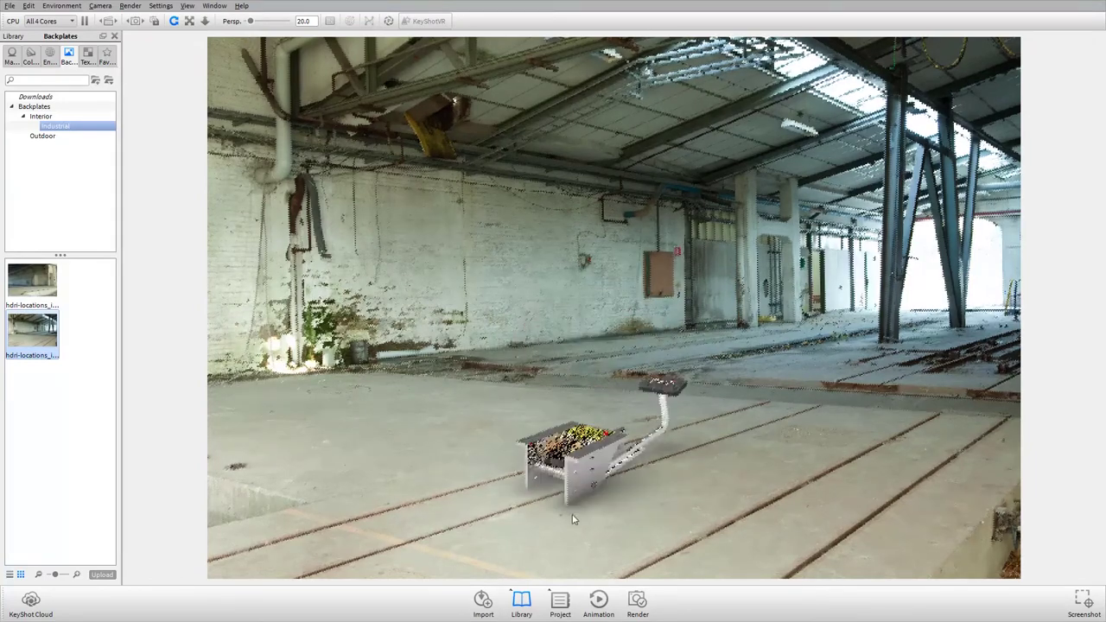
scroll(571, 519, "up", 2)
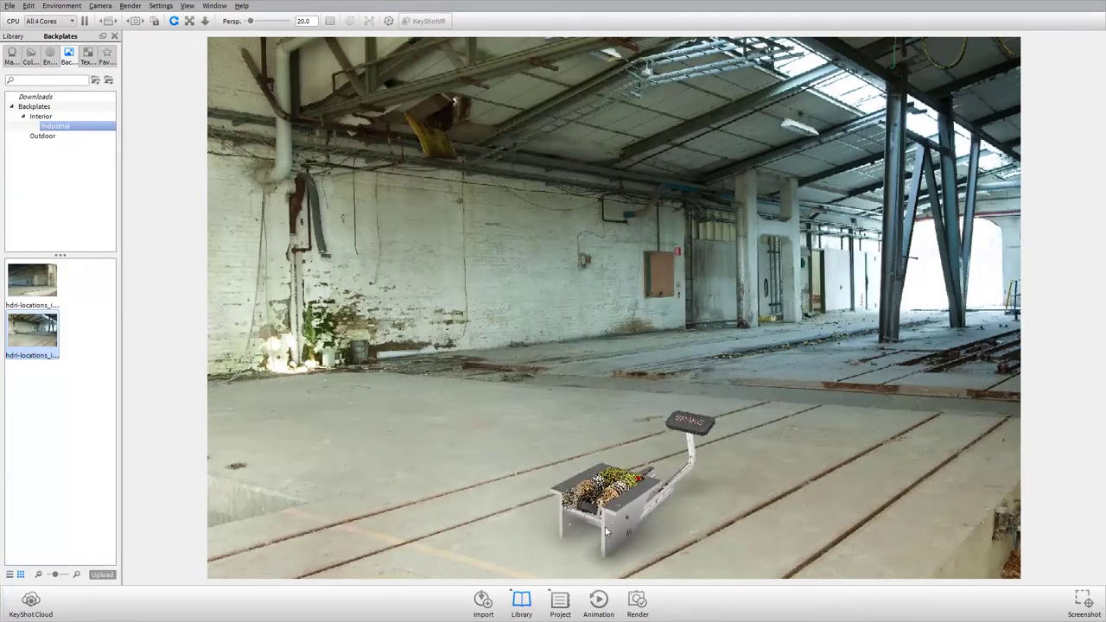
scroll(583, 525, "down", 2)
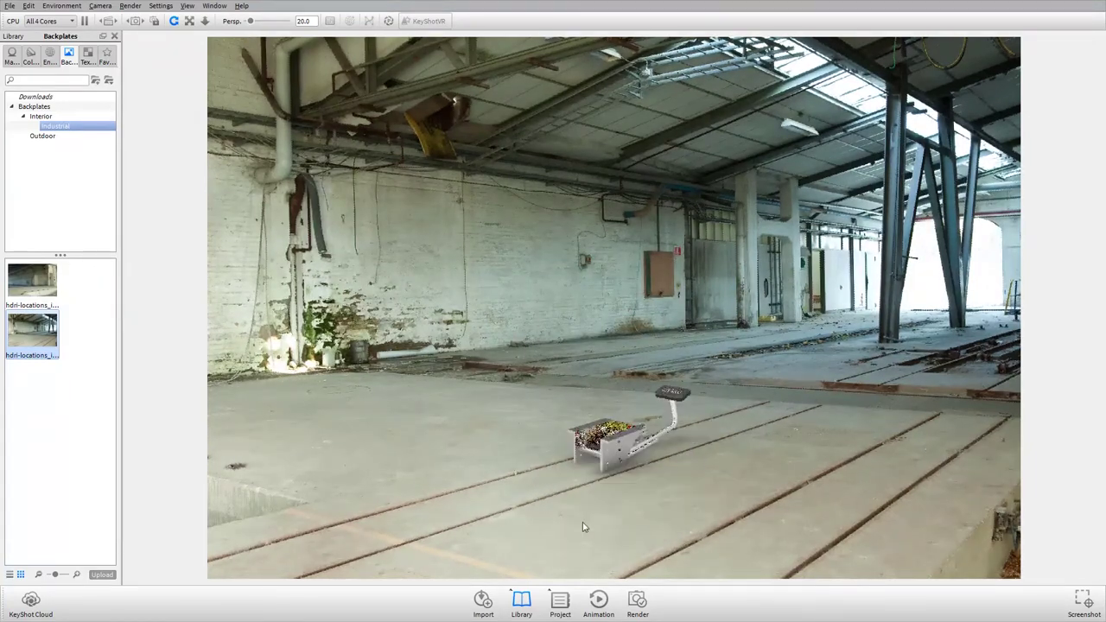
middle_click_drag(617, 483, 632, 512)
scroll(626, 520, "up", 3)
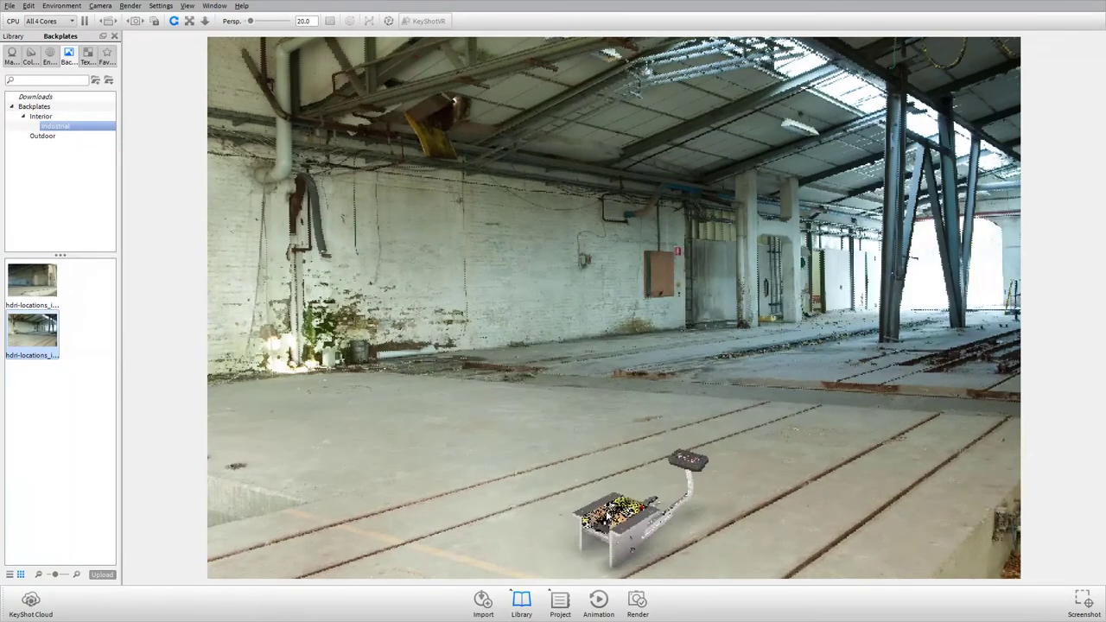
scroll(606, 511, "down", 1)
scroll(606, 515, "up", 1)
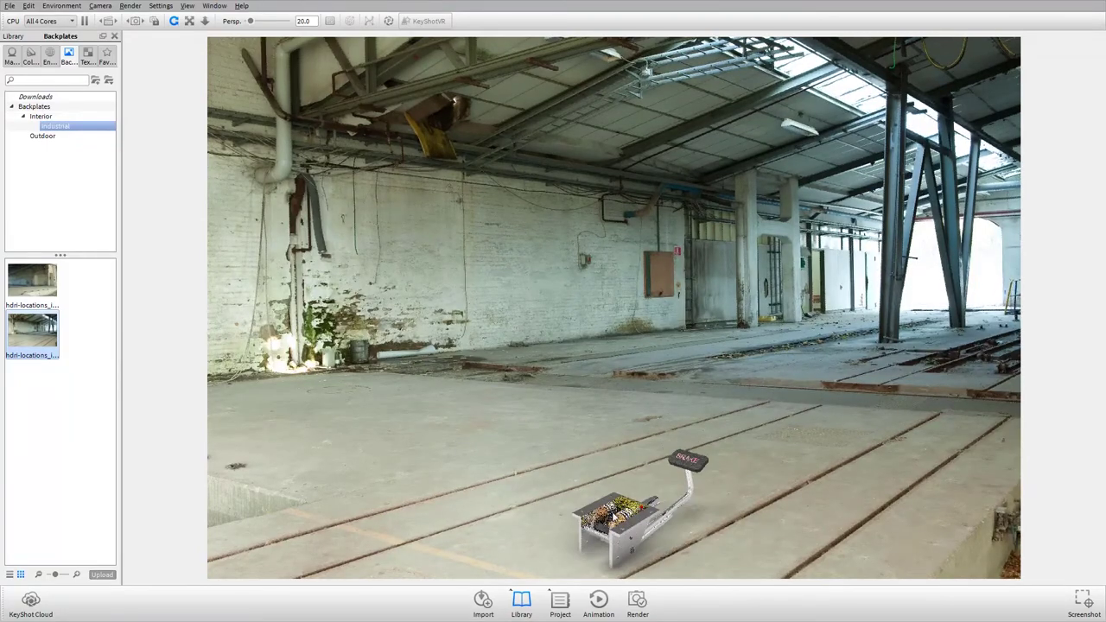
scroll(609, 518, "up", 1)
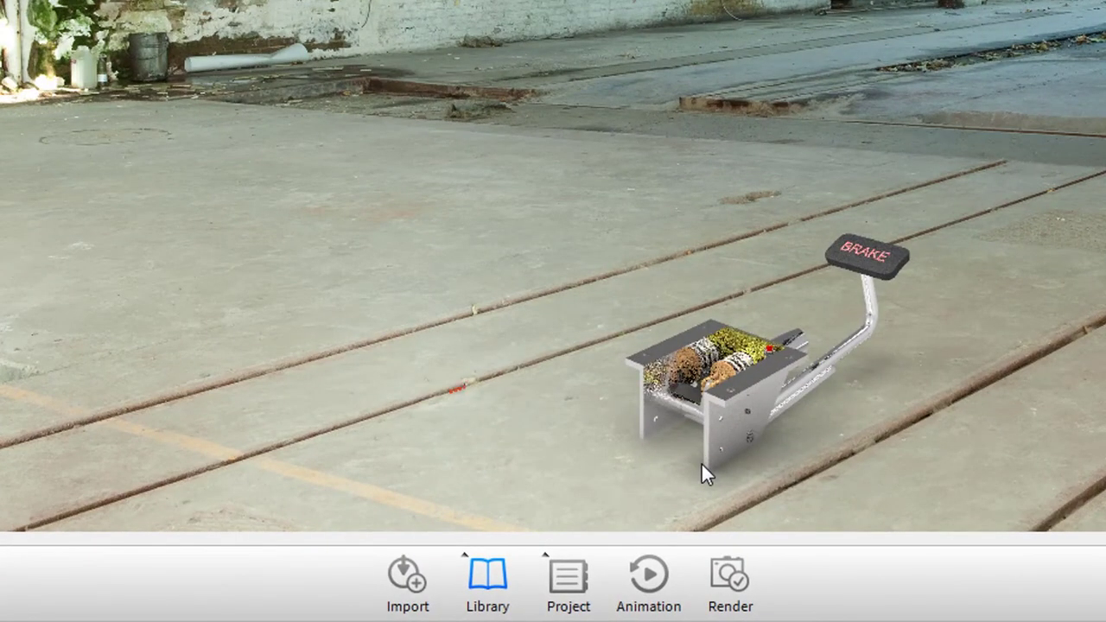
scroll(700, 461, "up", 1)
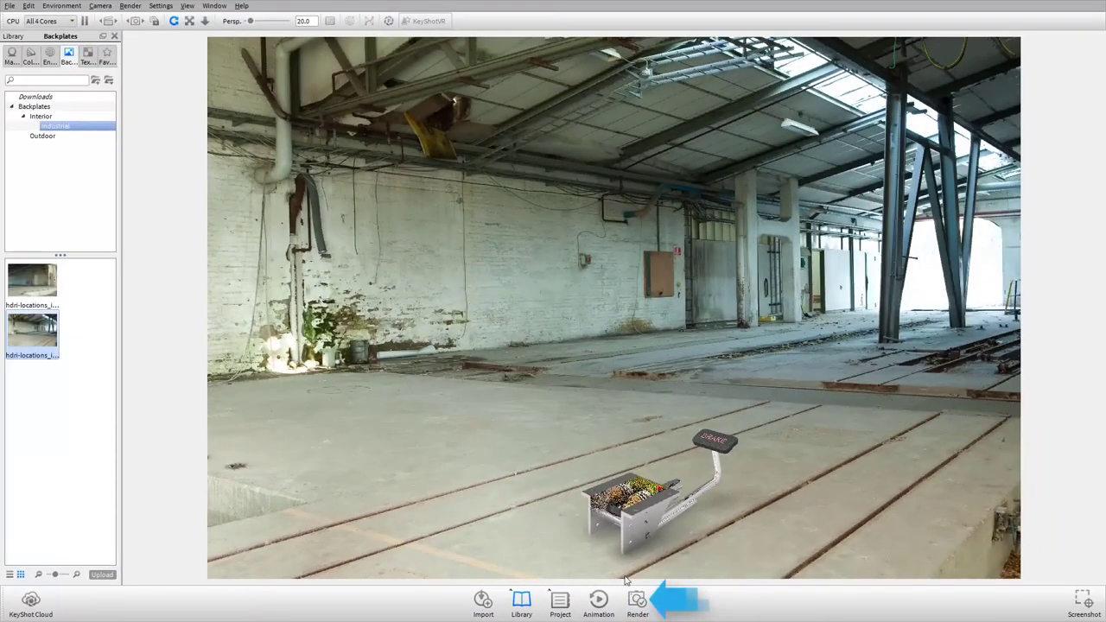
Choose the 1600x1066 resolution preset in Render options and render the still image
left_click(642, 604)
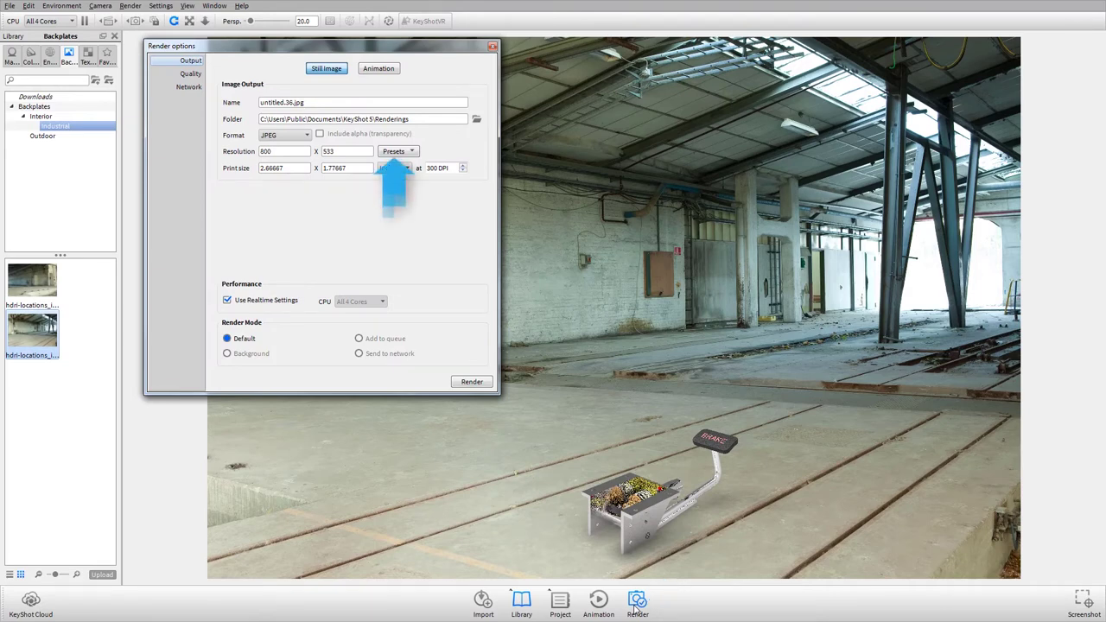
left_click(412, 152)
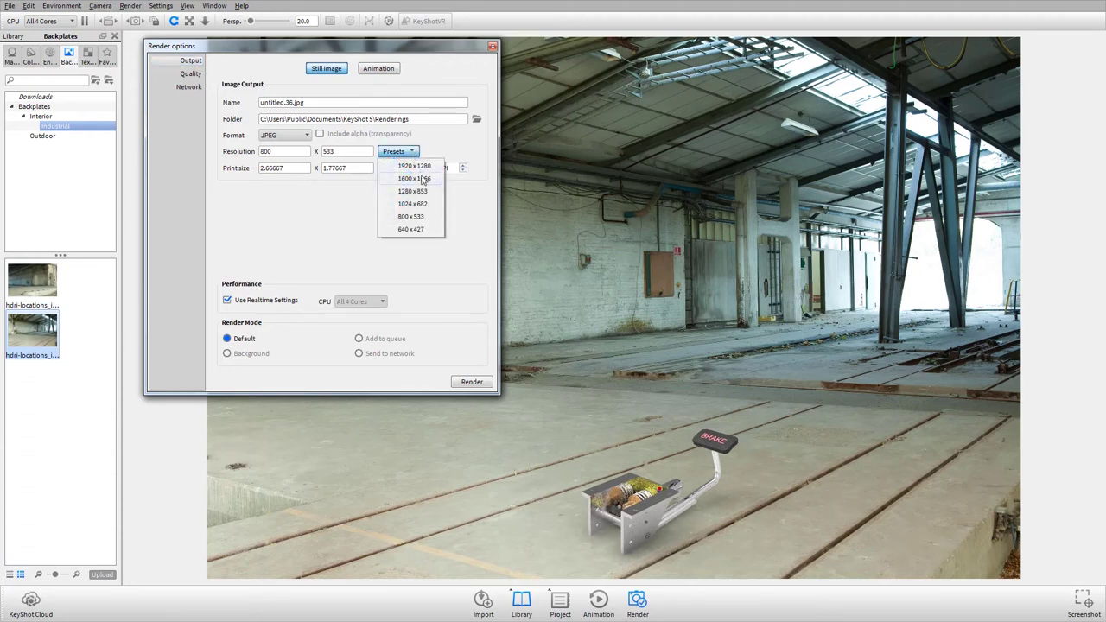
left_click(423, 179)
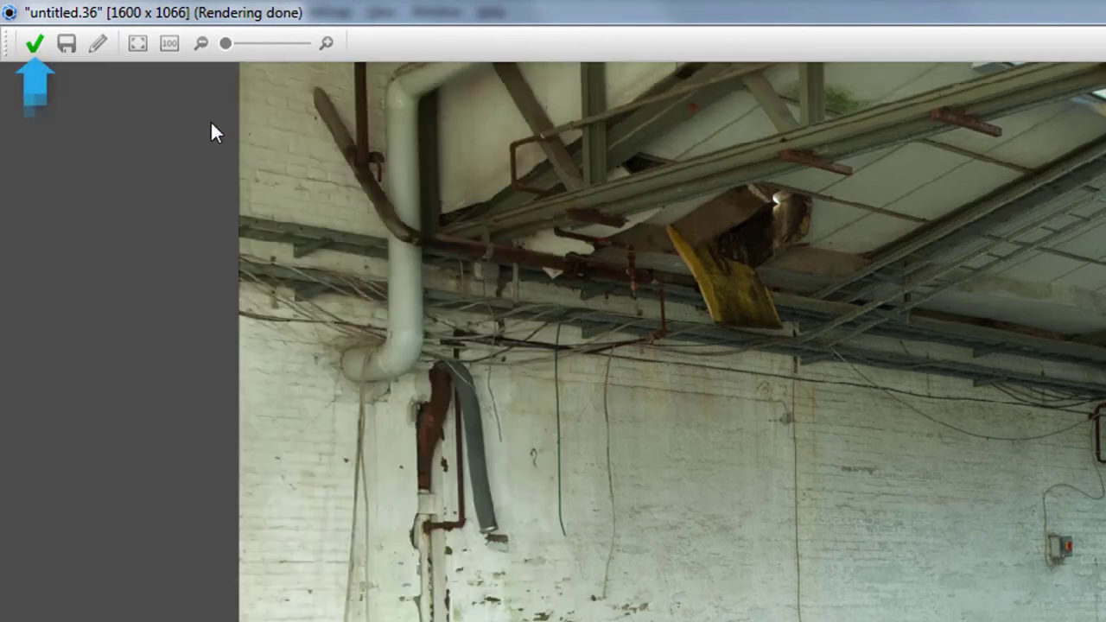
Save the render as PNG file BrakePedalAssembly in the Solid_Edge_Tutorials folder
left_click(67, 44)
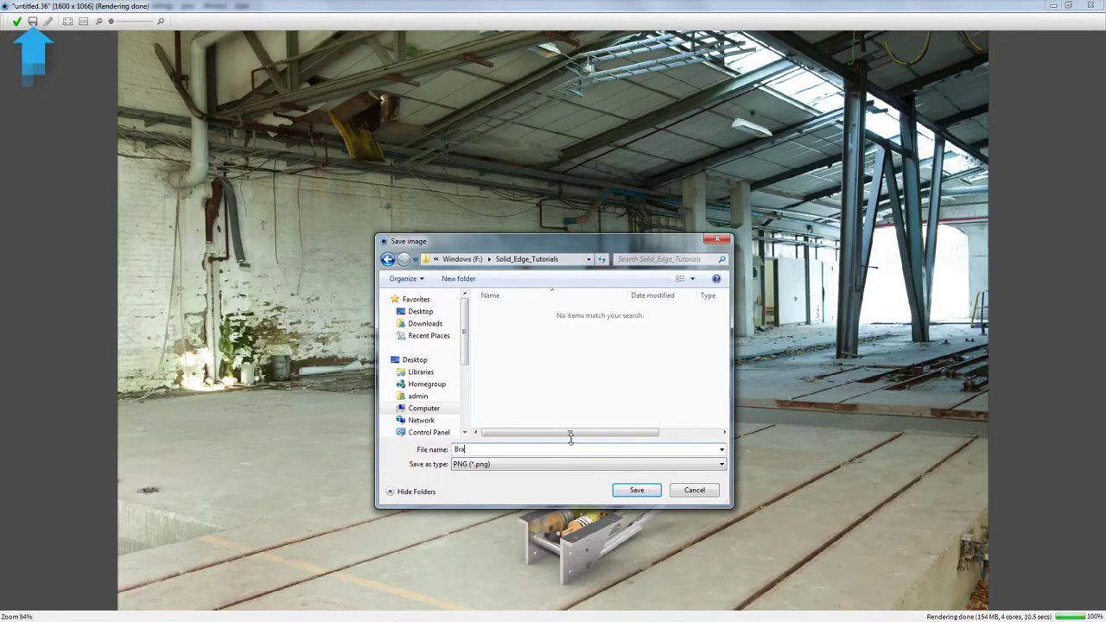
type("BrakePedalAssembly")
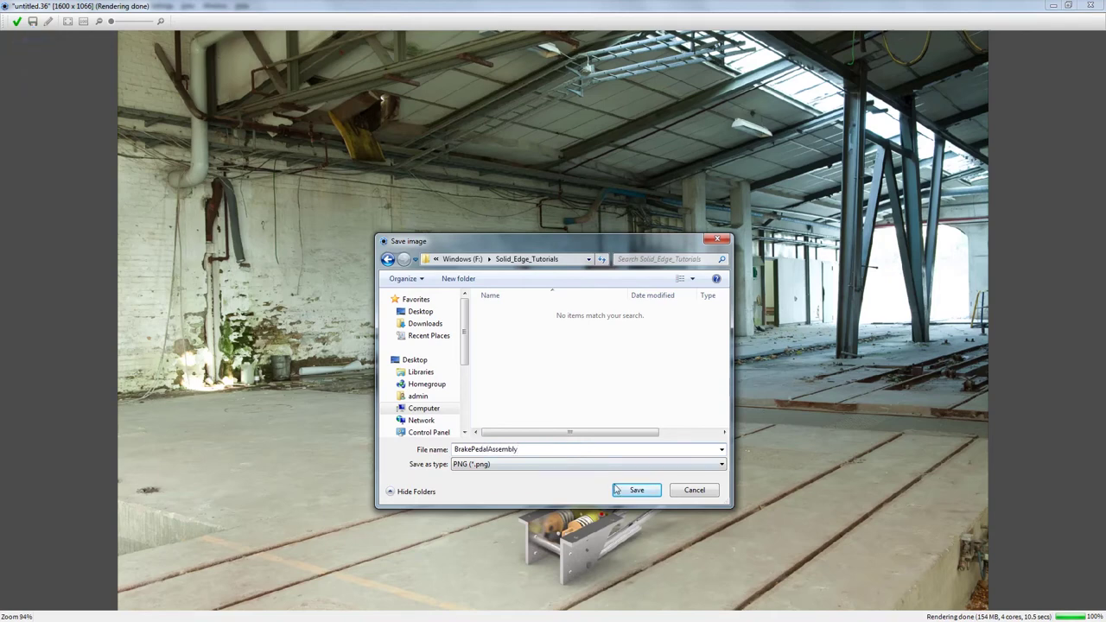
left_click(622, 490)
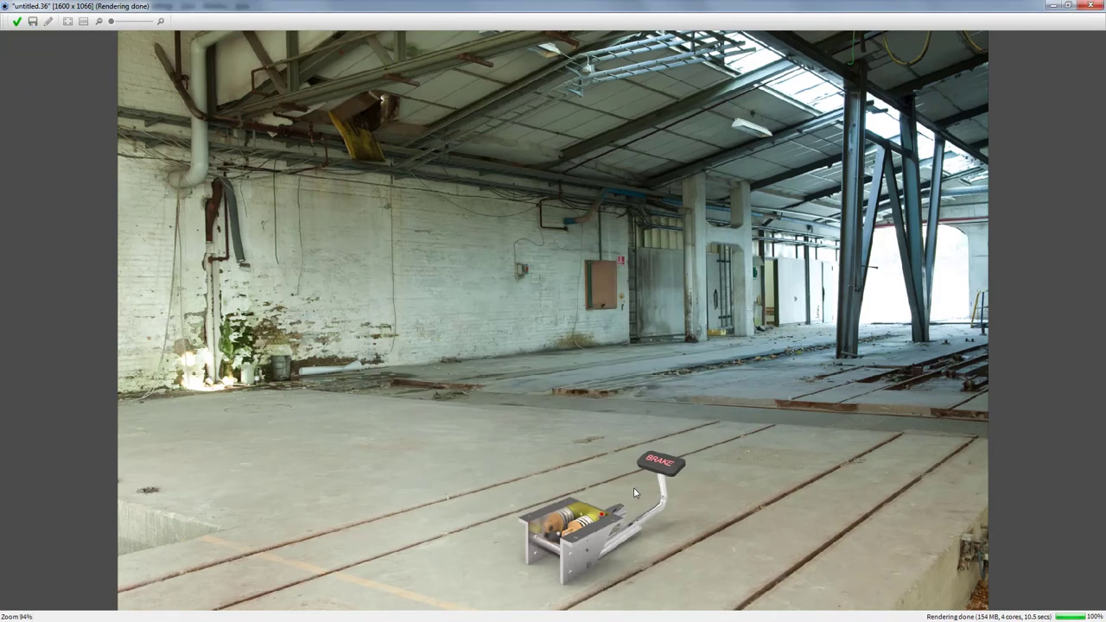
Close the render window and Render options, then open BrakePedalAssembly.png in Photo Viewer
left_click(17, 22)
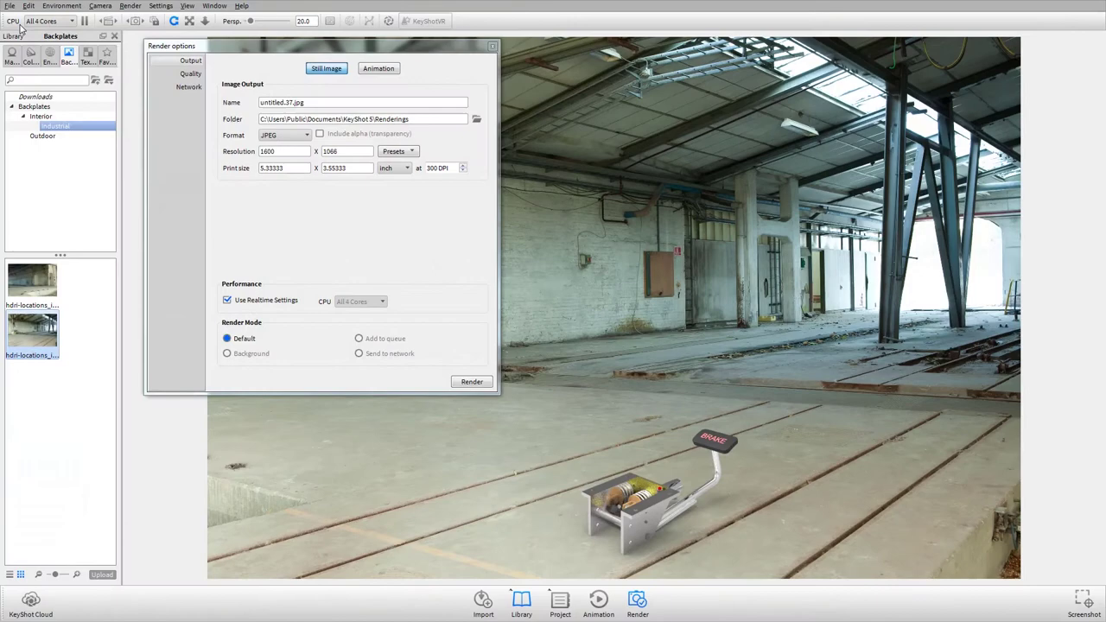
left_click(492, 45)
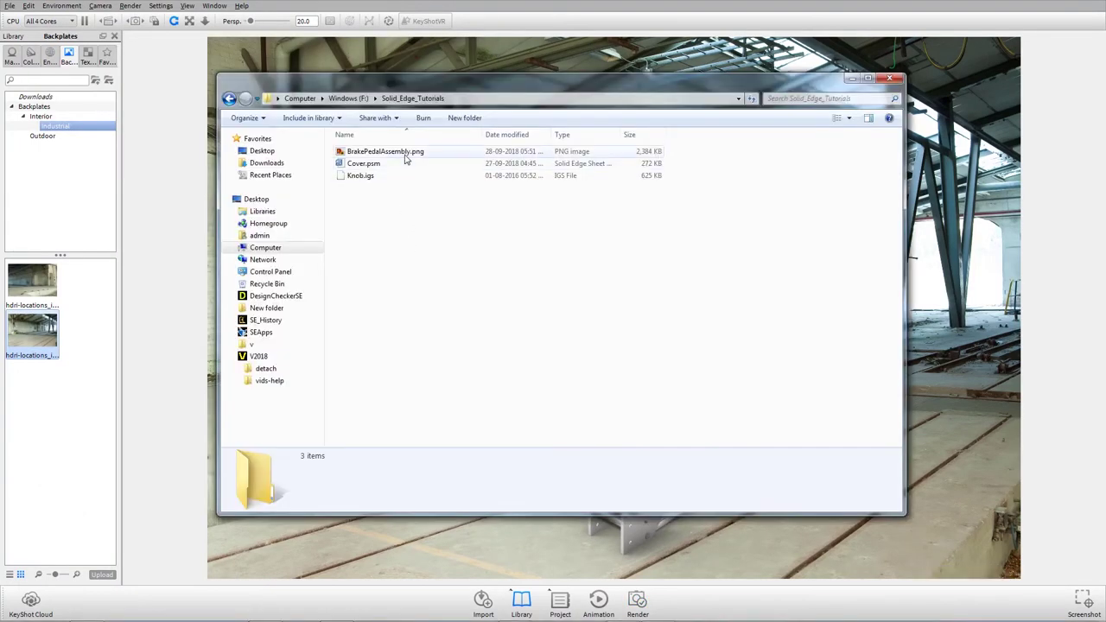
double_click(403, 152)
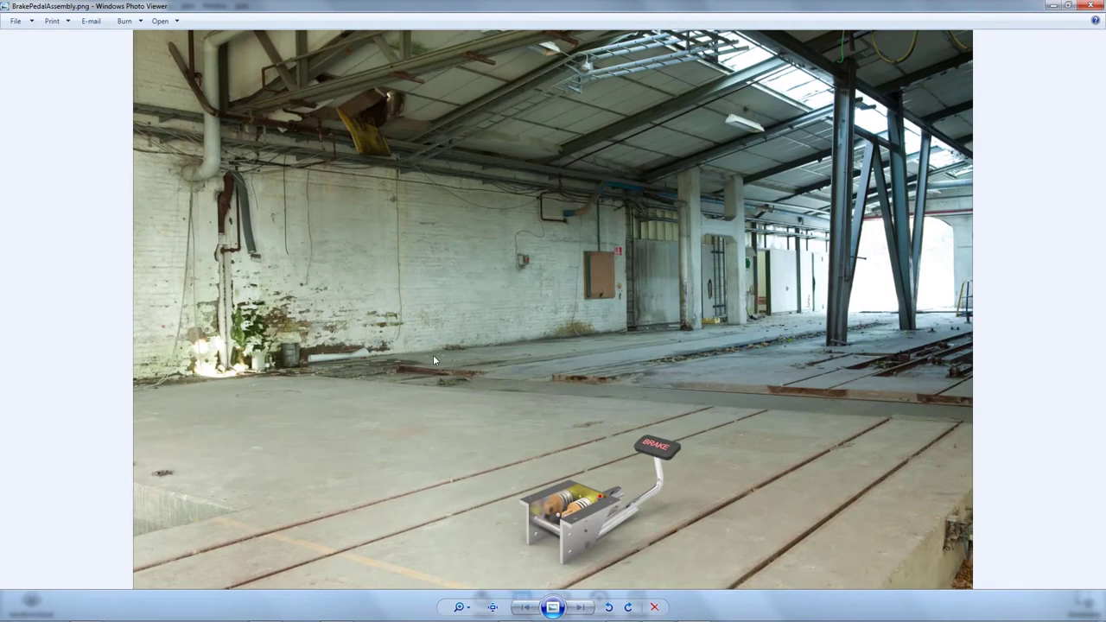